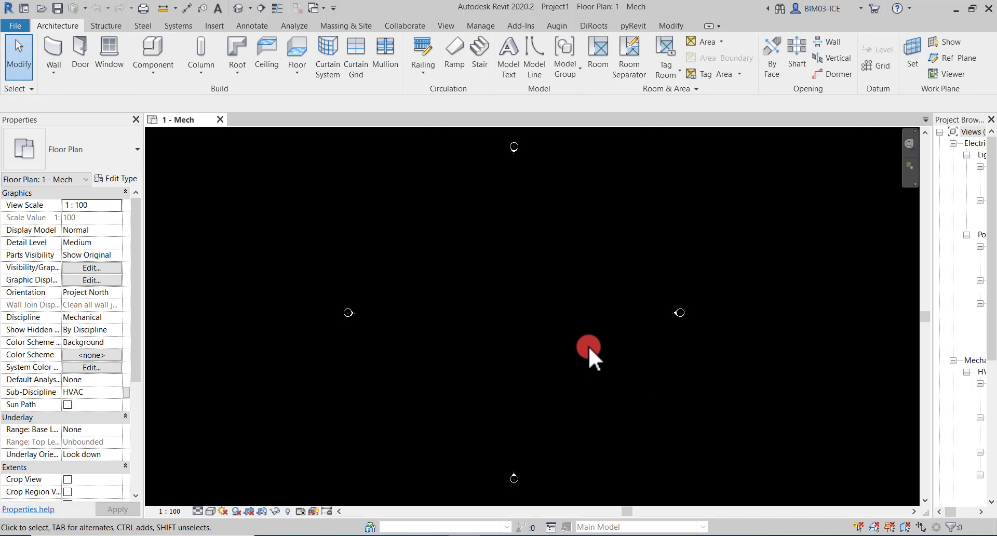
# Show the Insert ribbon's link and import tools above the empty 1 - Mech floor plan.
pyautogui.click(214, 23)
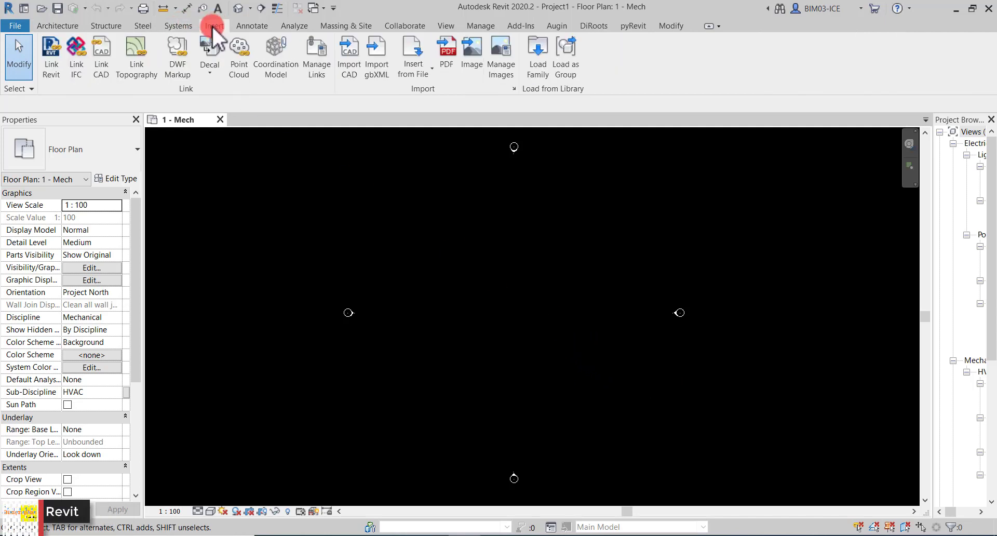
# Link MB THÔNG GIÓ HẦM 1.dwg from Downloads, accepting the extents and truncated-data warnings.
pyautogui.click(97, 64)
pyautogui.click(405, 280)
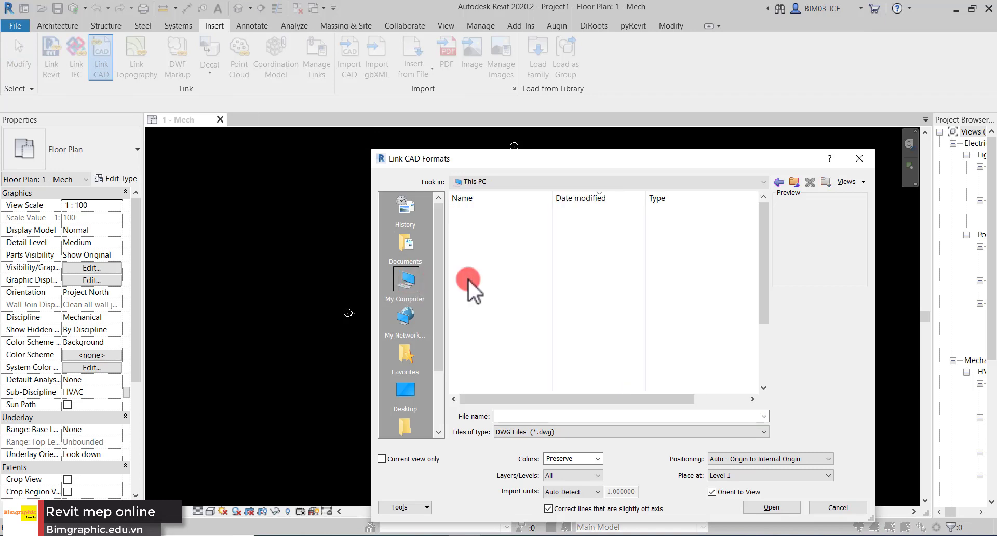
pyautogui.scroll(-2, 507, 305)
pyautogui.scroll(2, 495, 289)
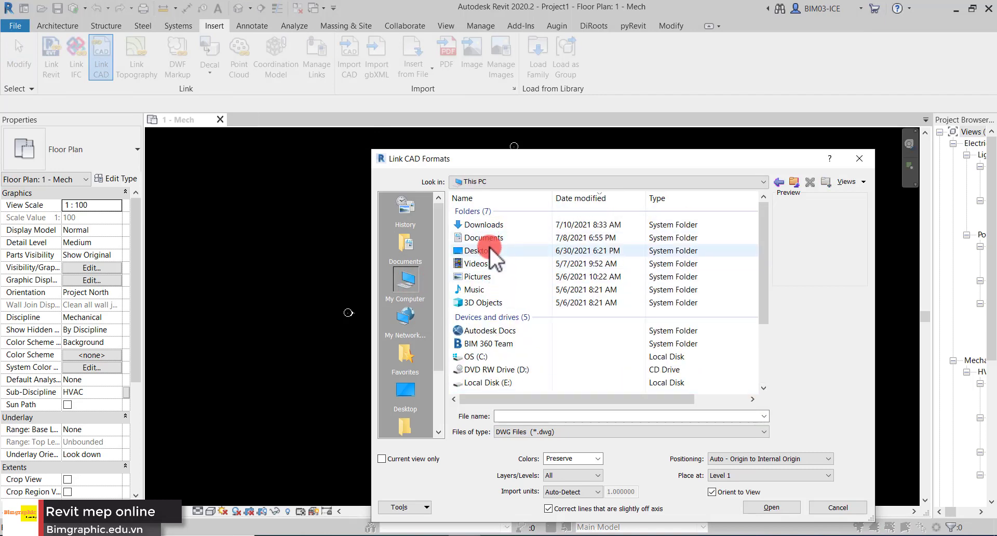
pyautogui.doubleClick(492, 224)
pyautogui.click(511, 291)
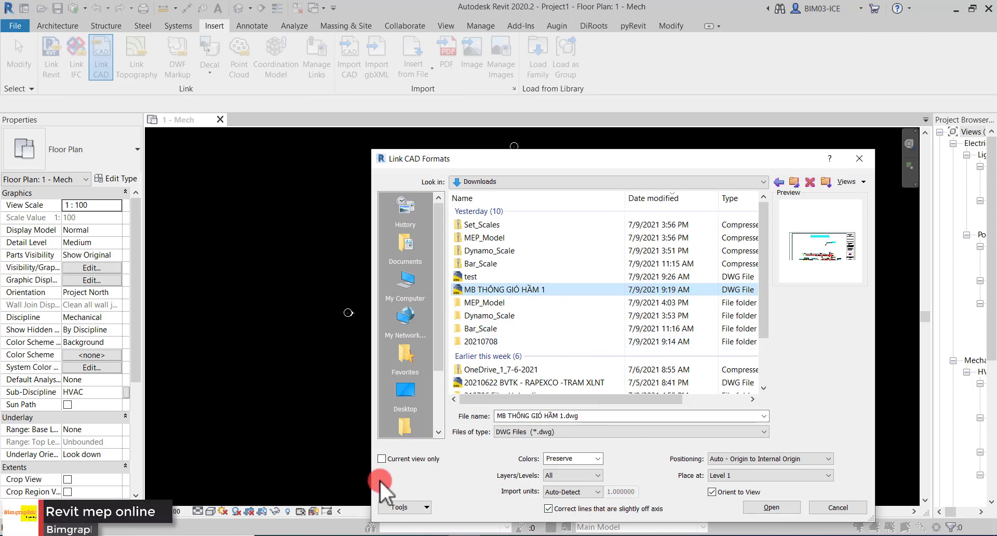
pyautogui.click(764, 503)
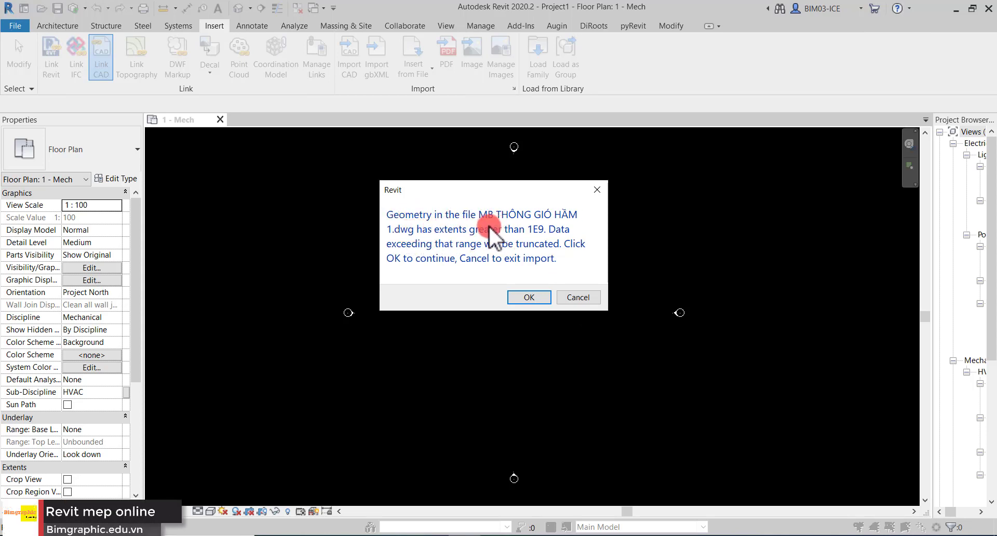
pyautogui.click(532, 297)
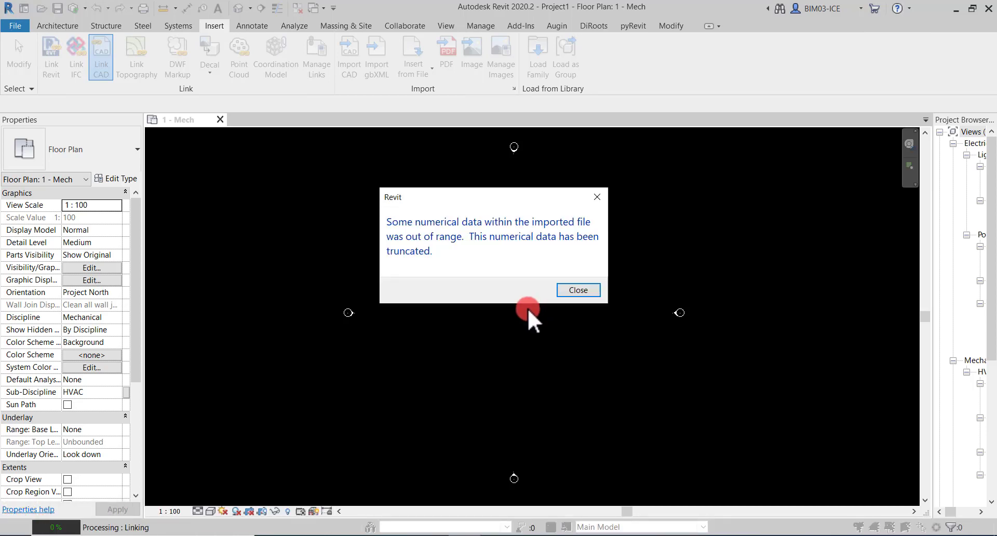
pyautogui.click(561, 288)
# Dismiss the last link warning and window-select around the elevation markers to find the drawing.
pyautogui.click(574, 277)
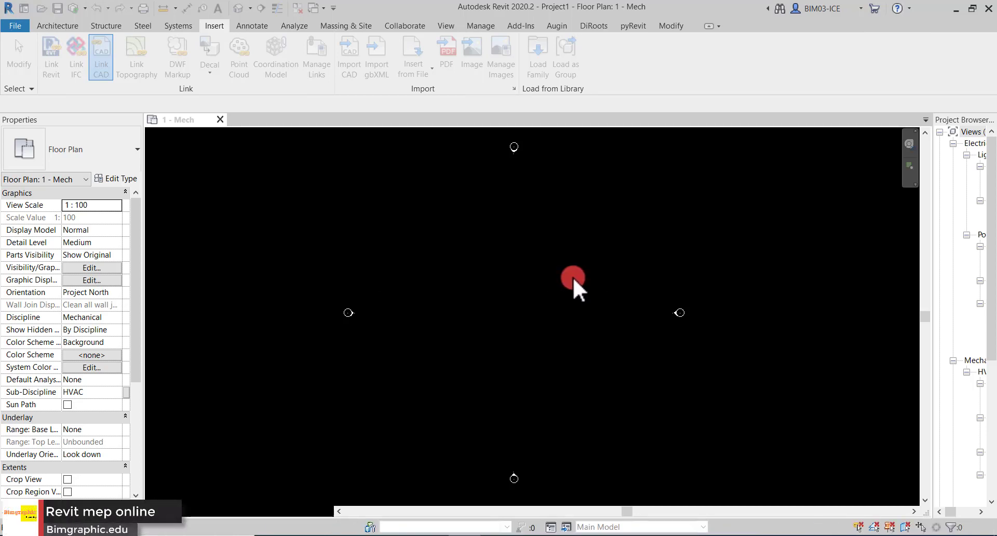
pyautogui.scroll(-2, 569, 310)
pyautogui.scroll(-5, 569, 310)
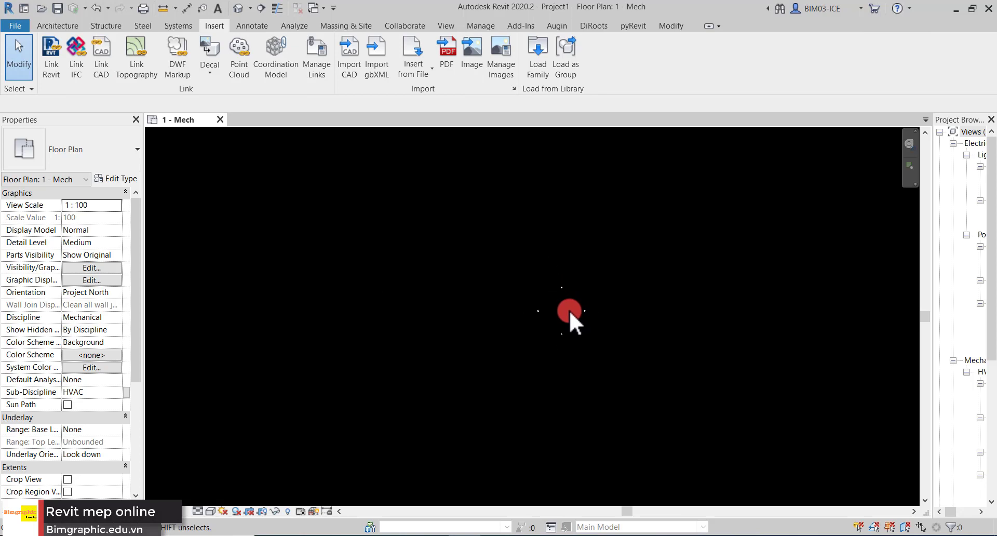
pyautogui.moveTo(159, 133); pyautogui.dragTo(899, 495)
pyautogui.scroll(-3, 687, 363)
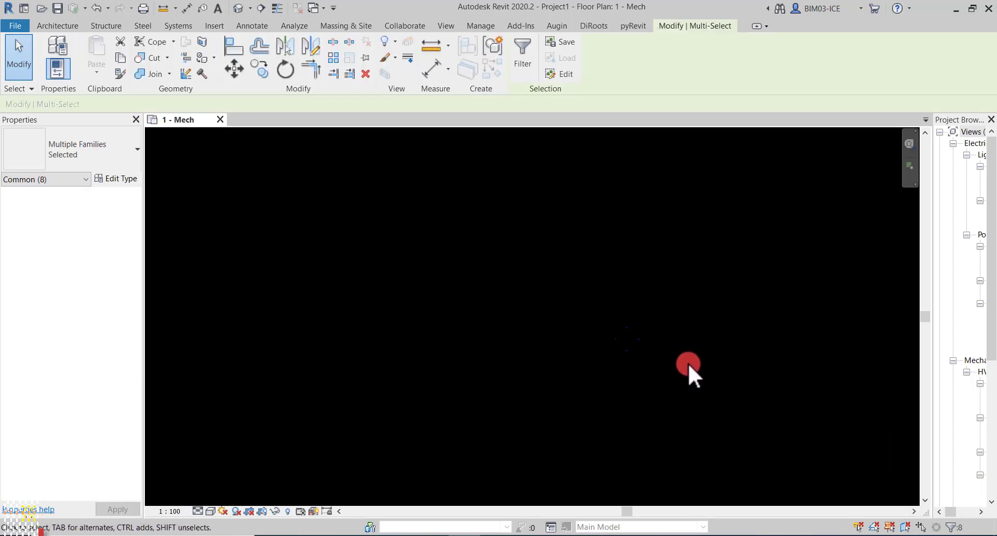
pyautogui.click(698, 358)
pyautogui.moveTo(740, 341); pyautogui.dragTo(599, 314, button='middle')
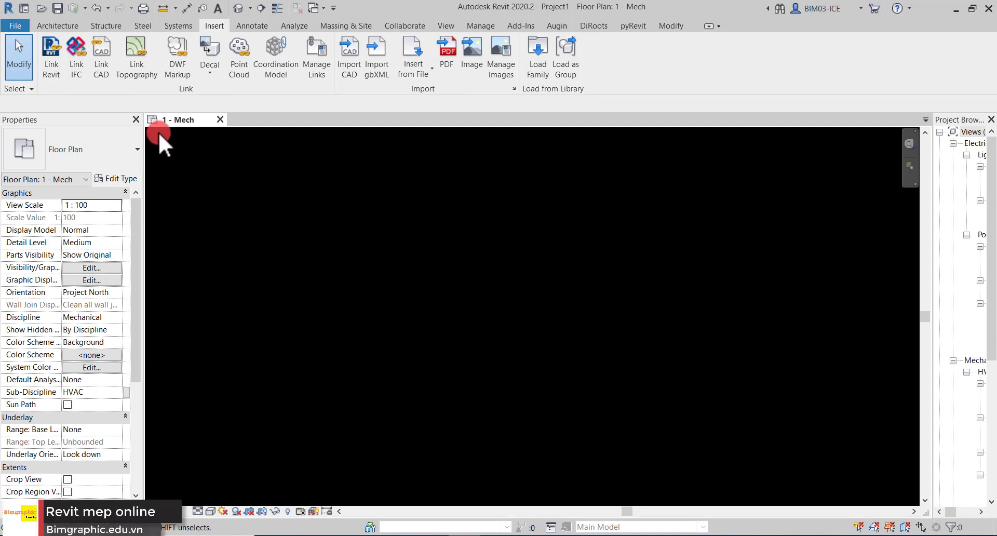
# Check the selected categories with Filter, find only markers and views, and undo the CAD link.
pyautogui.moveTo(158, 132); pyautogui.dragTo(914, 502)
pyautogui.click(519, 57)
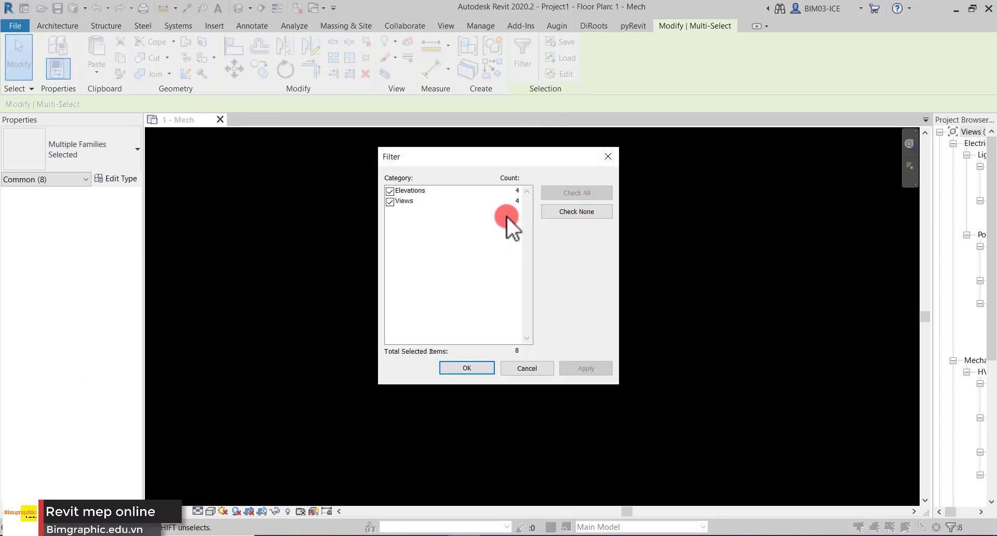
pyautogui.press('Return')
pyautogui.click(430, 238)
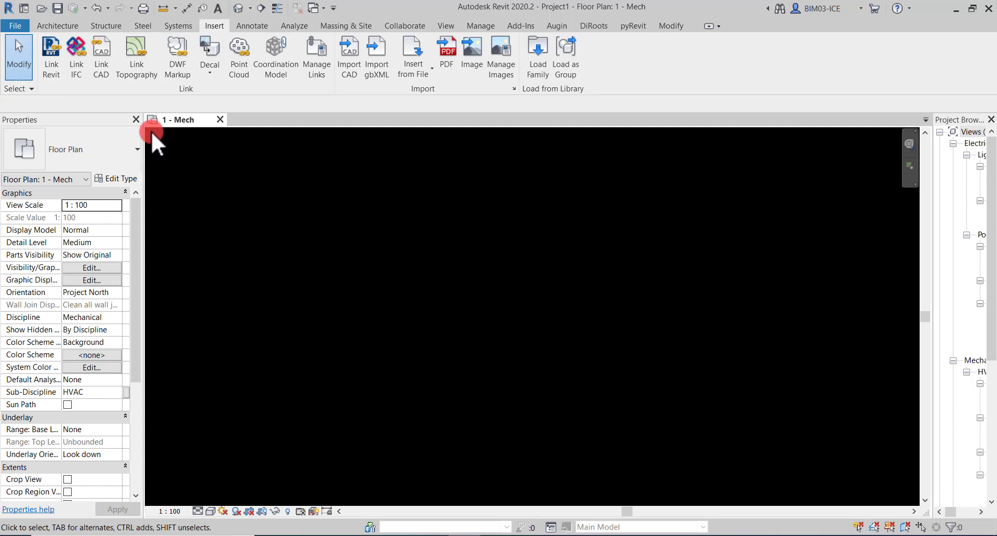
pyautogui.moveTo(151, 131); pyautogui.dragTo(909, 496)
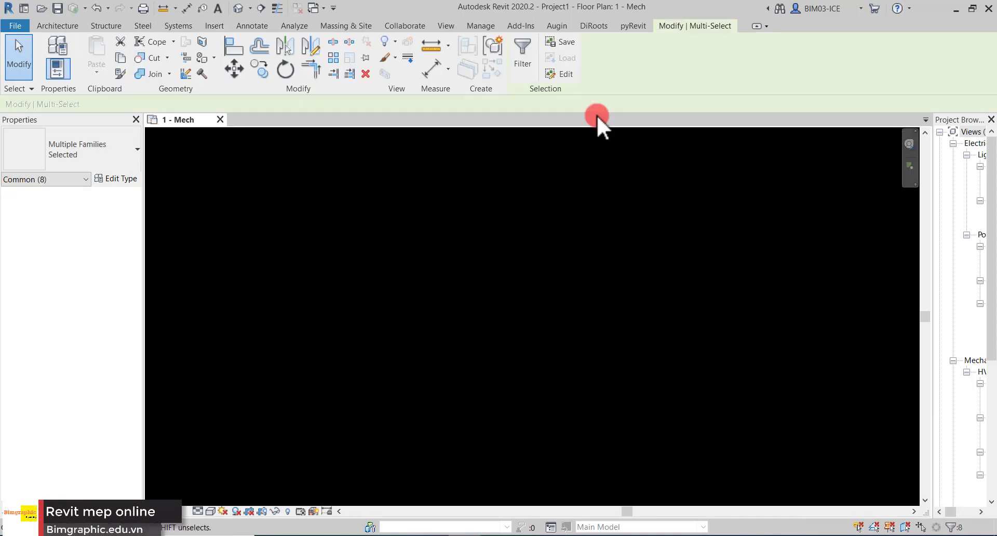
pyautogui.click(525, 52)
pyautogui.press('Return')
pyautogui.click(653, 234)
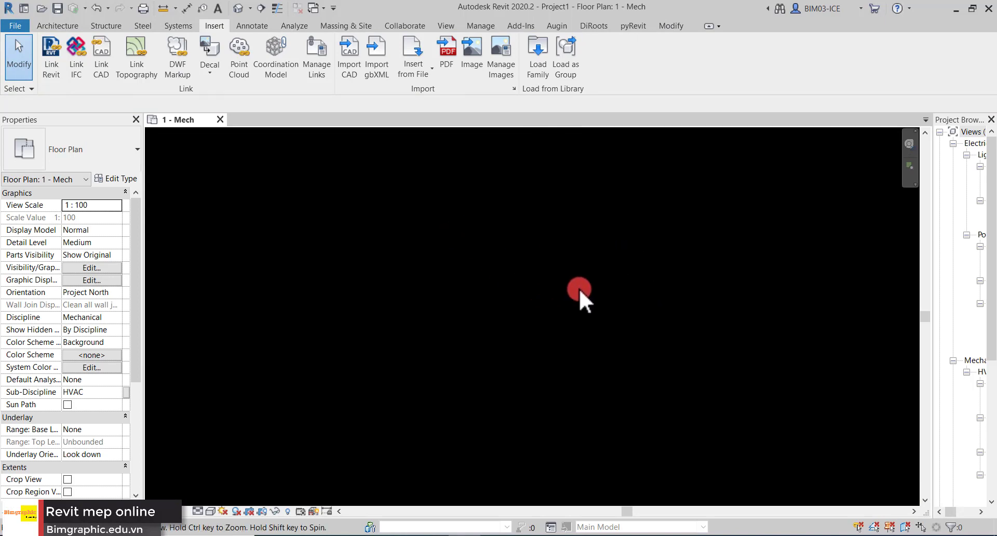
pyautogui.moveTo(579, 288); pyautogui.dragTo(599, 309, button='middle')
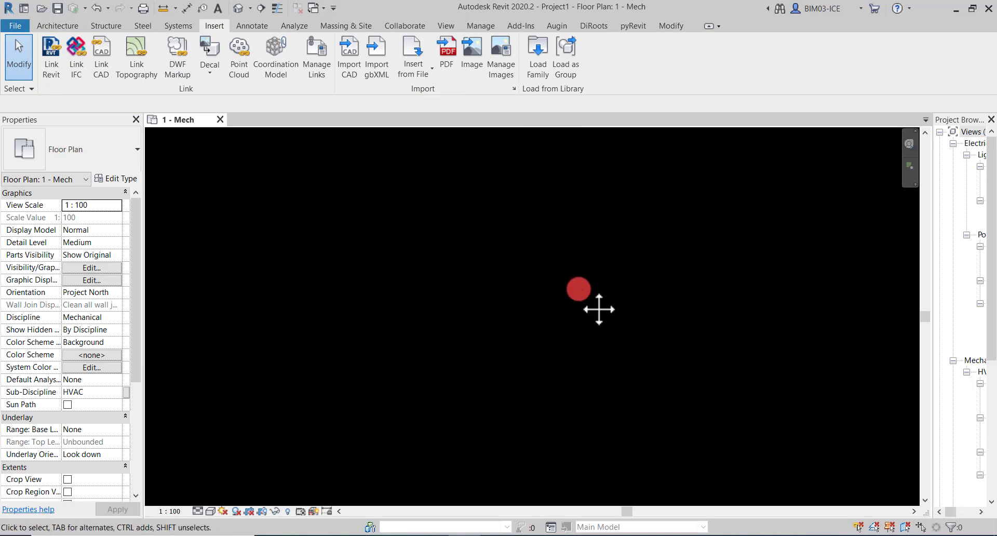
pyautogui.hotkey('ctrl', 'z')
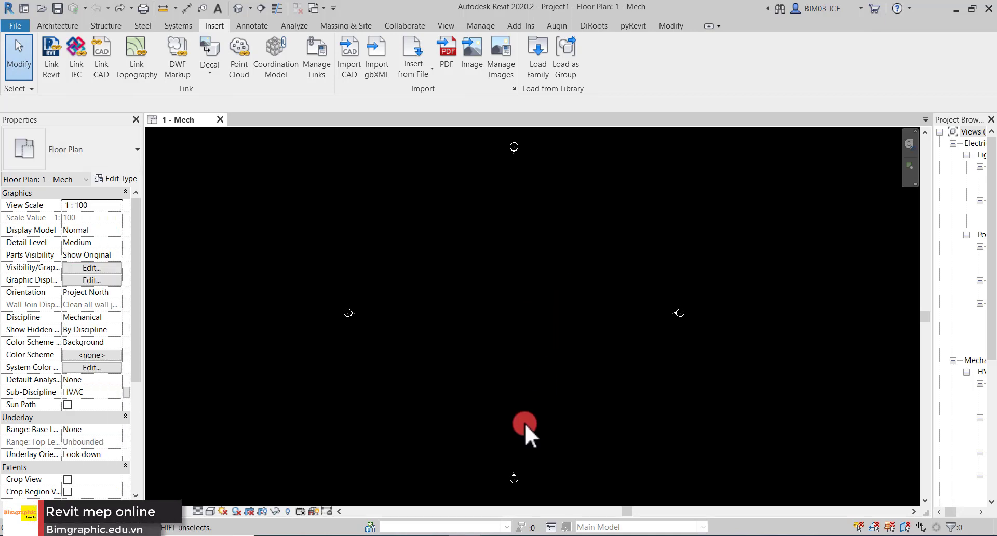
# In AutoCAD, open MB THÔNG GIÓ HẦM 1.dwg from Downloads and zoom out to the full sheet.
pyautogui.click(501, 534)
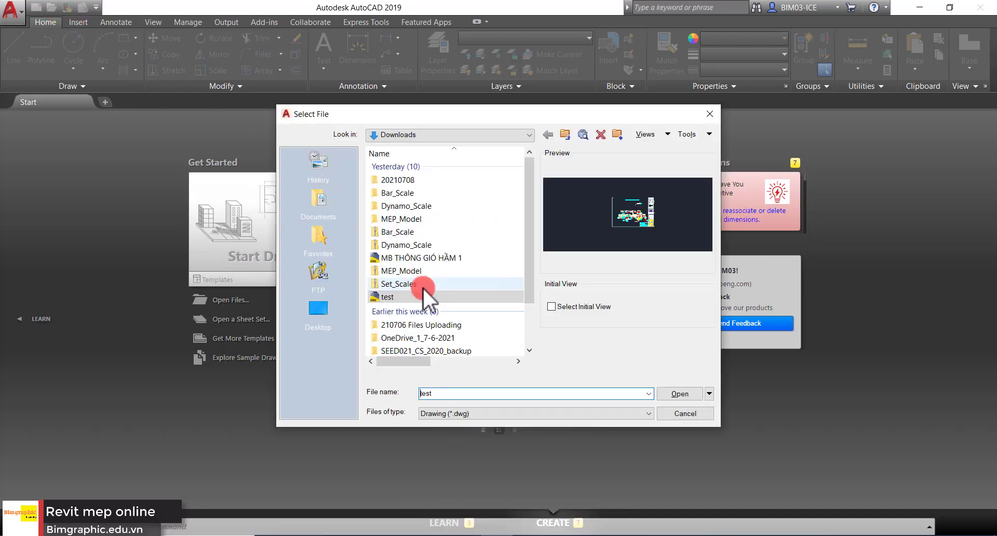
pyautogui.click(424, 257)
pyautogui.click(668, 385)
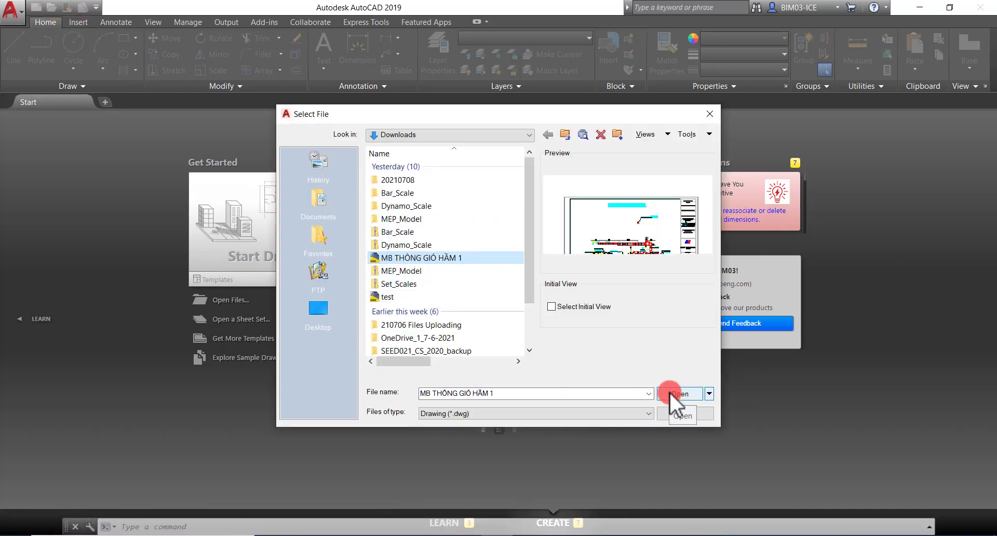
pyautogui.scroll(-3, 597, 346)
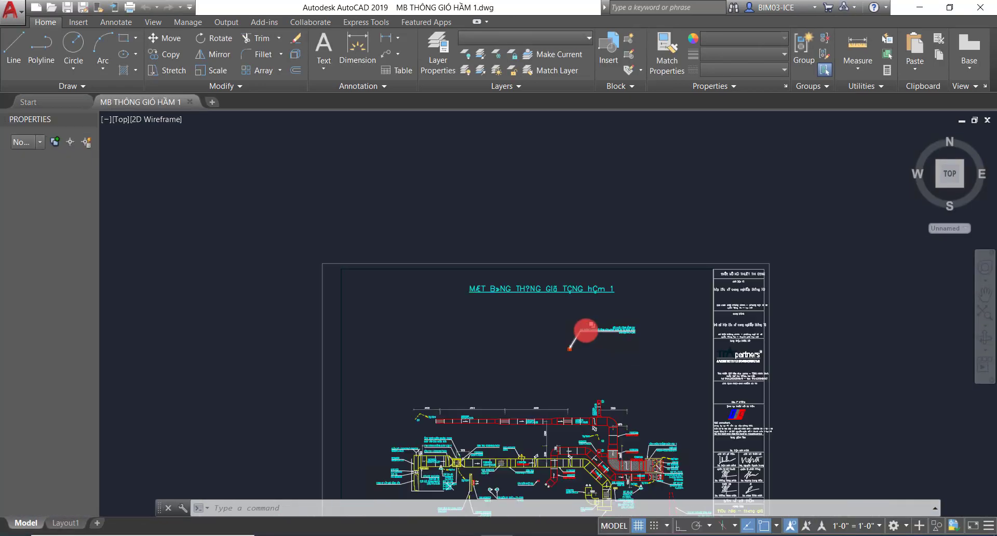
pyautogui.scroll(-3, 571, 260)
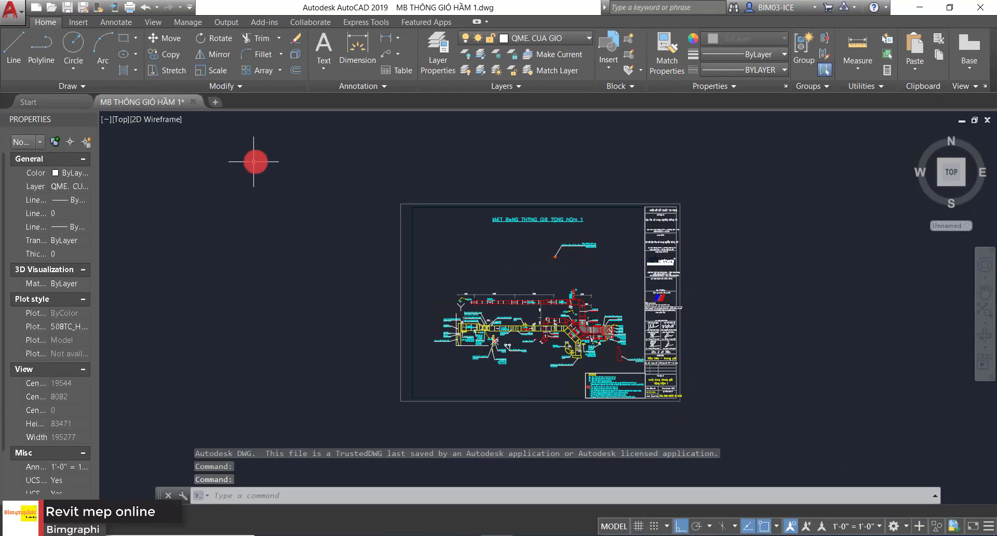
# Copy the whole ventilation plan with a base point into a new acad-template drawing.
pyautogui.click(273, 148)
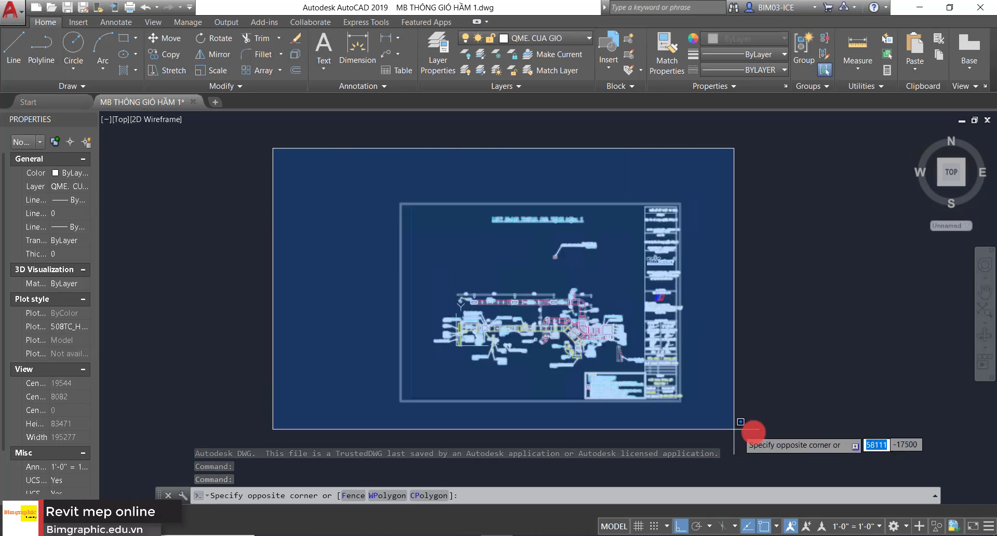
pyautogui.click(758, 432)
pyautogui.hotkey('ctrl', 'shift', 'c')
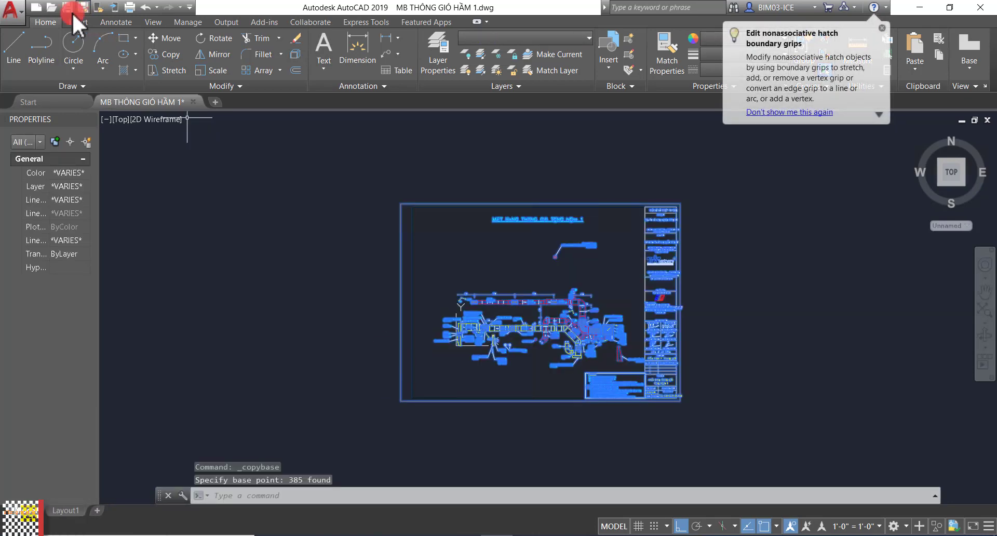
pyautogui.click(37, 11)
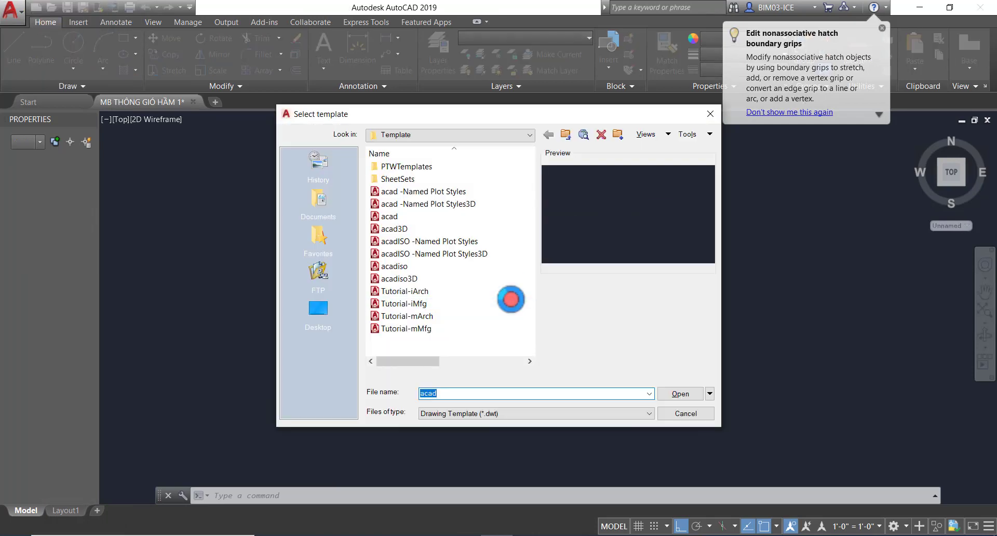
pyautogui.click(679, 393)
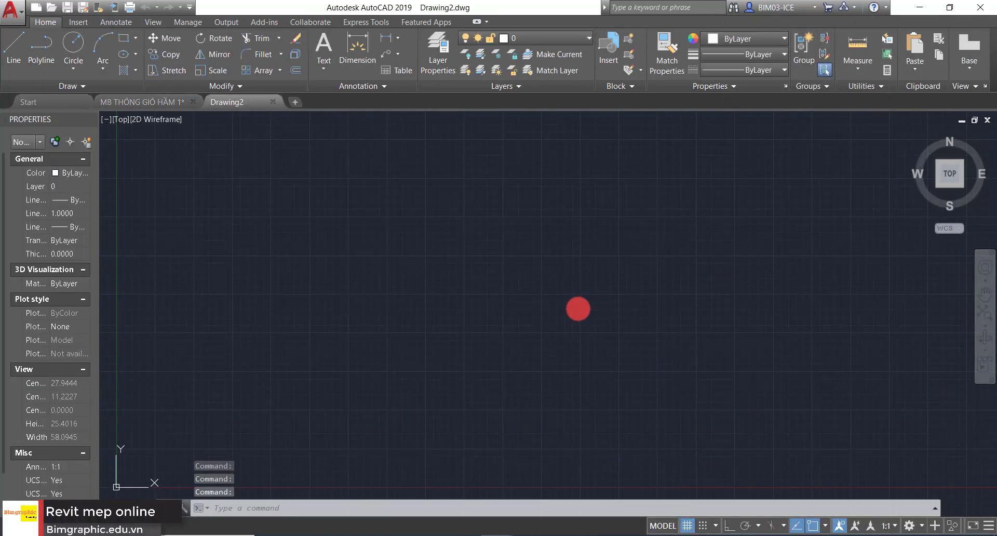
# Paste the plan at insertion point 0,0, then Zoom All and centre it in the view.
pyautogui.hotkey('ctrl', 'v')
pyautogui.write('0')
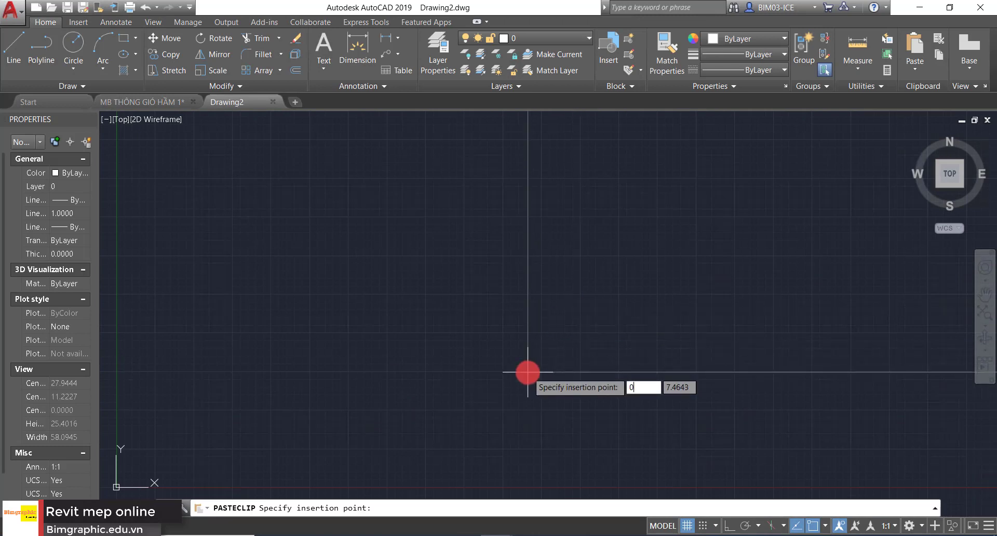
pyautogui.write(',0')
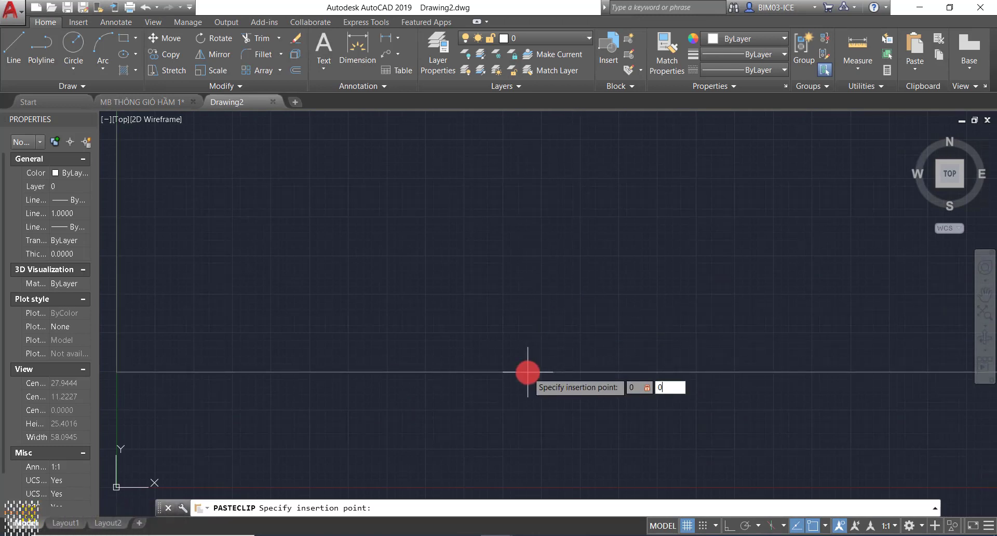
pyautogui.press('Return')
pyautogui.press('Return')
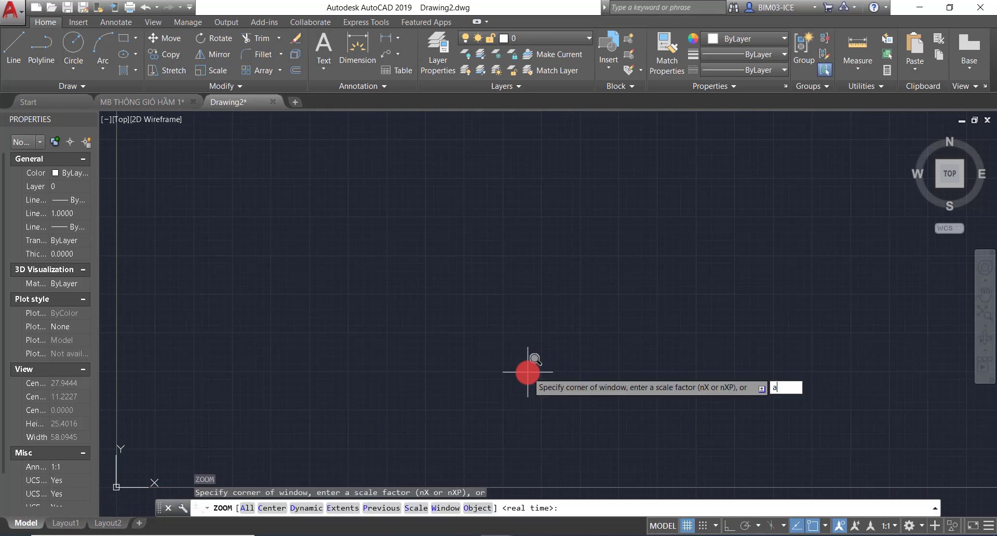
pyautogui.write('a')
pyautogui.press('Return')
pyautogui.scroll(-2, 545, 349)
pyautogui.scroll(-2, 575, 333)
pyautogui.moveTo(575, 332); pyautogui.dragTo(604, 271, button='middle')
pyautogui.press('Escape')
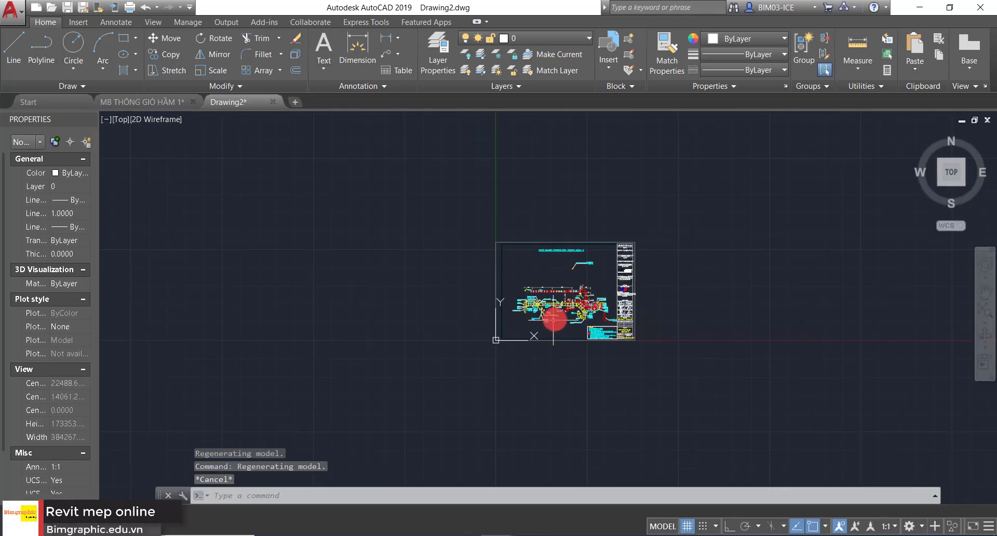
pyautogui.press('Escape')
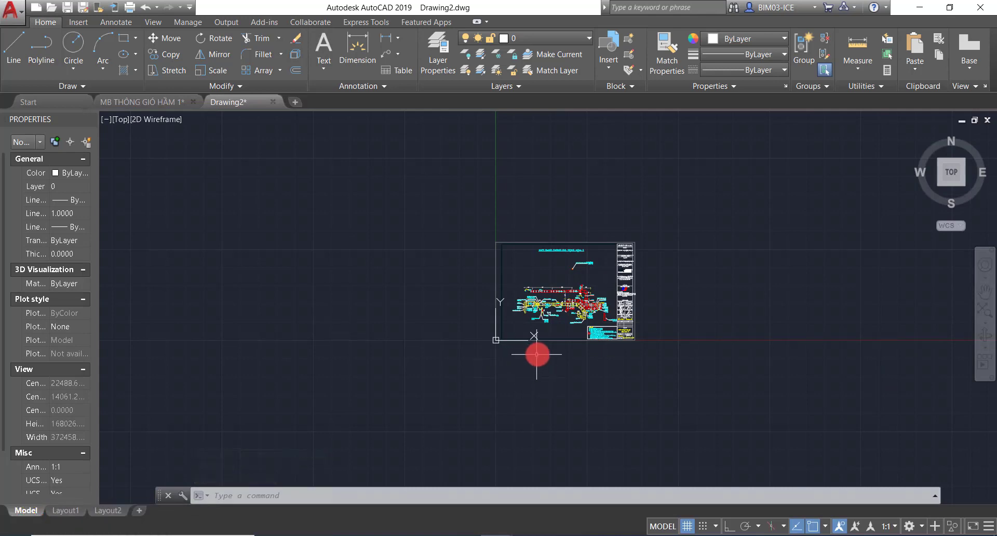
pyautogui.press('Escape')
pyautogui.scroll(2, 540, 281)
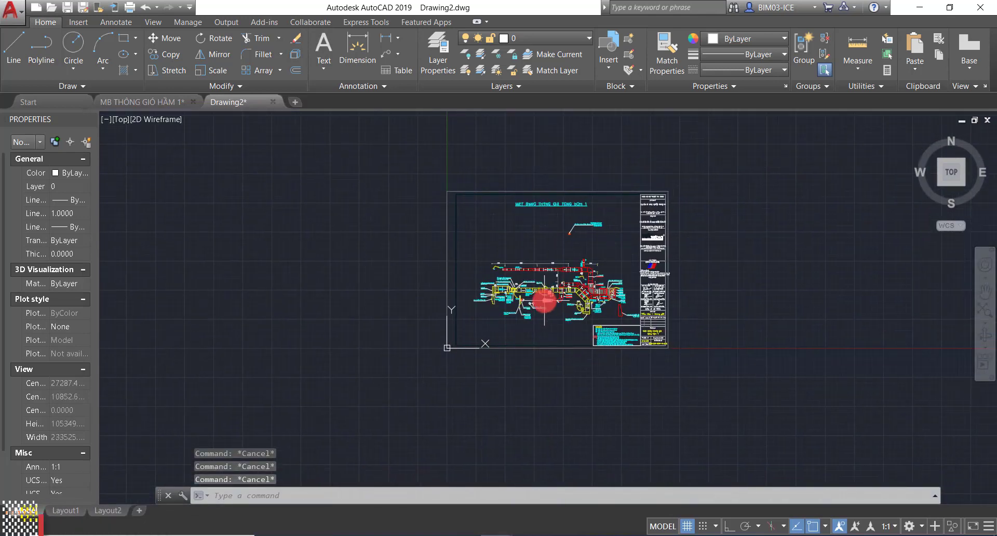
pyautogui.moveTo(597, 225); pyautogui.dragTo(586, 258, button='middle')
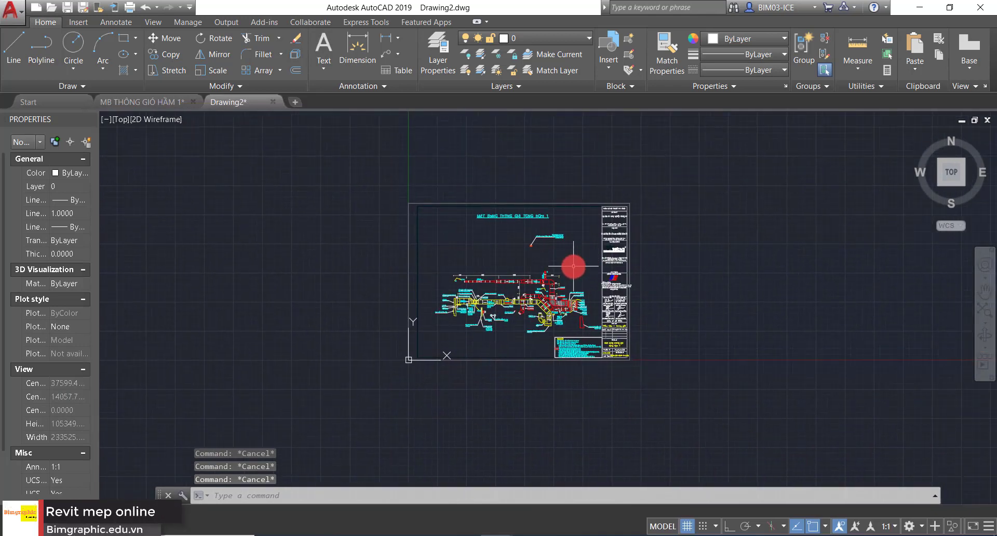
pyautogui.write('PU')
# Purge all unused named items, including Annotative and ROMANS styles, from Drawing2.
pyautogui.press('Return')
pyautogui.click(625, 514)
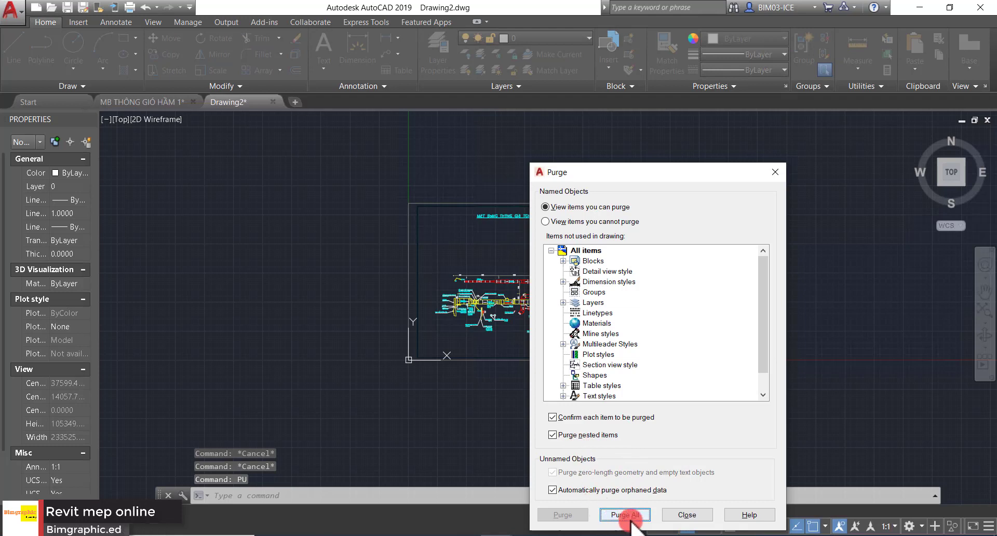
pyautogui.click(487, 265)
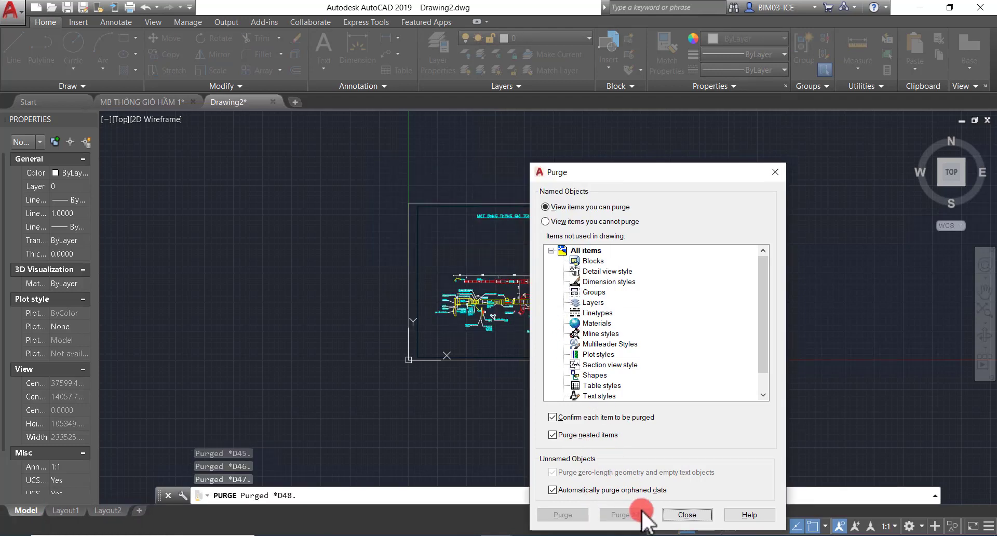
pyautogui.click(687, 515)
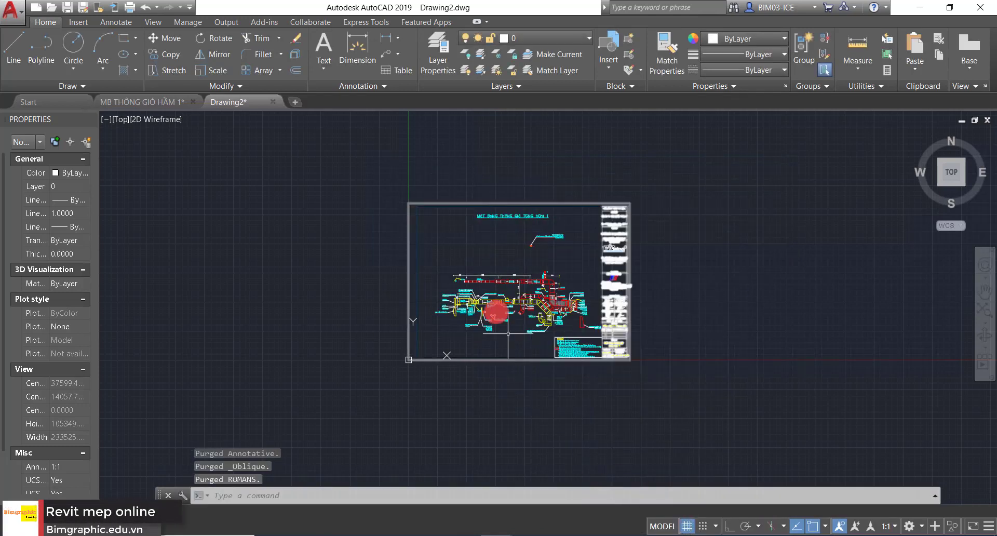
# Reframe the plan, then bring up the save dialog and cancel it.
pyautogui.moveTo(490, 301); pyautogui.dragTo(506, 299, button='middle')
pyautogui.press('Escape')
pyautogui.press('Escape')
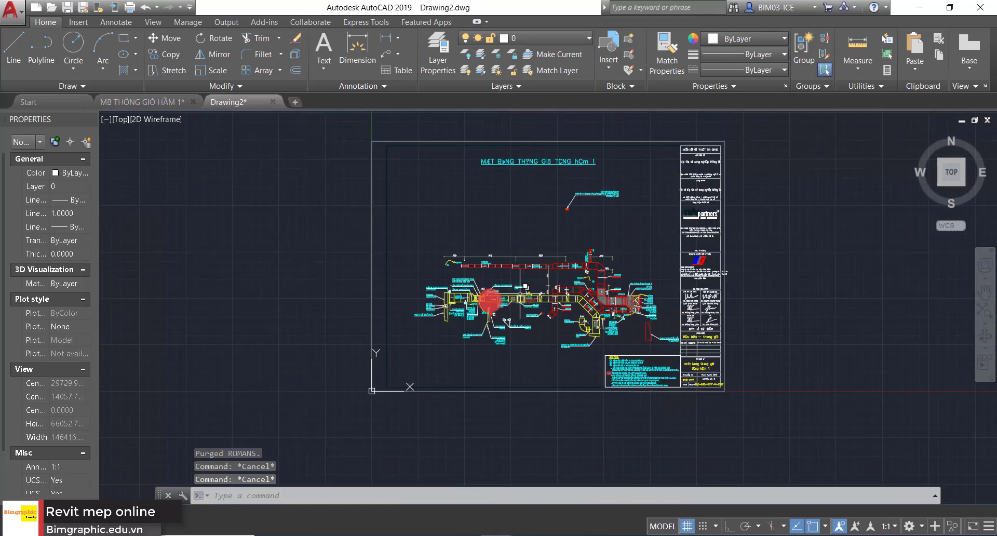
pyautogui.scroll(2, 623, 305)
pyautogui.scroll(-3, 574, 317)
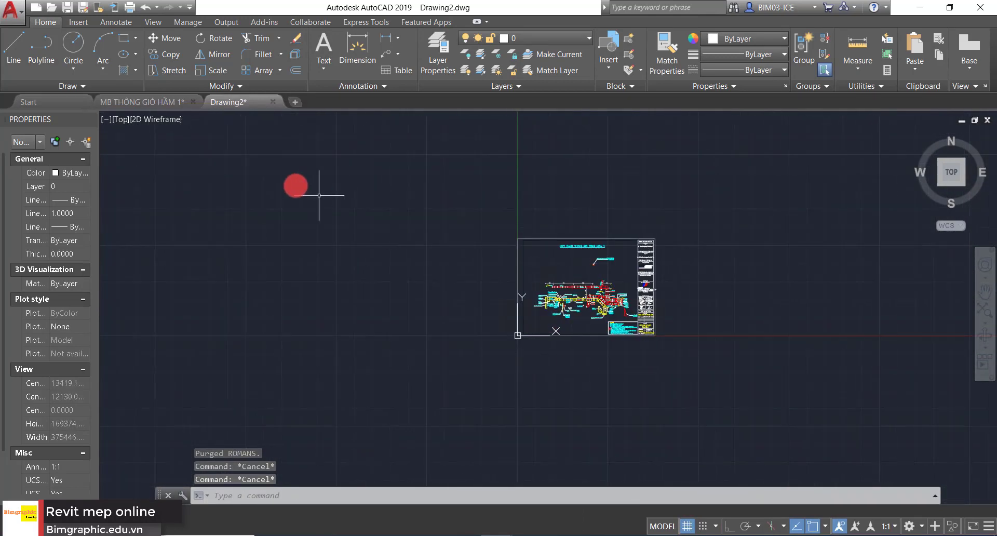
pyautogui.hotkey('ctrl', 's')
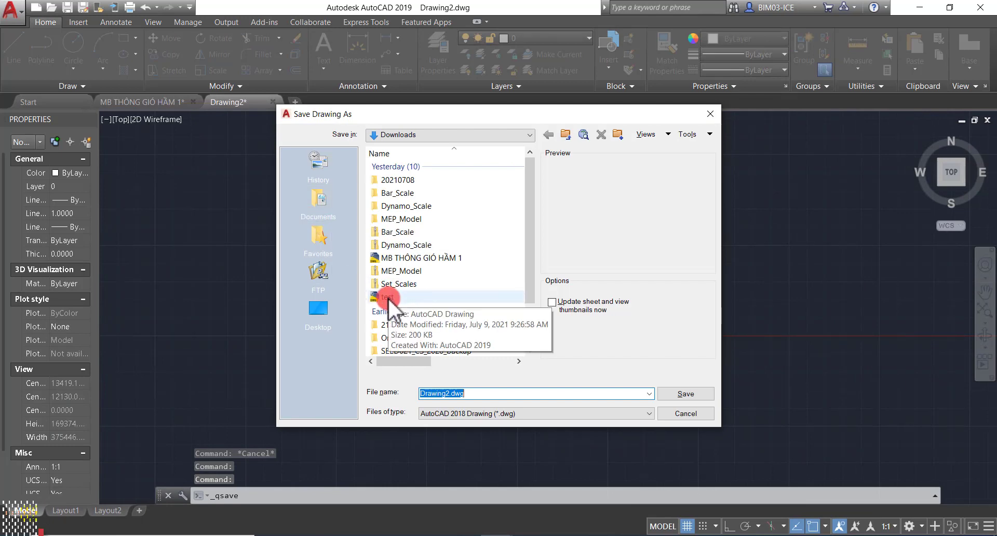
pyautogui.press('Escape')
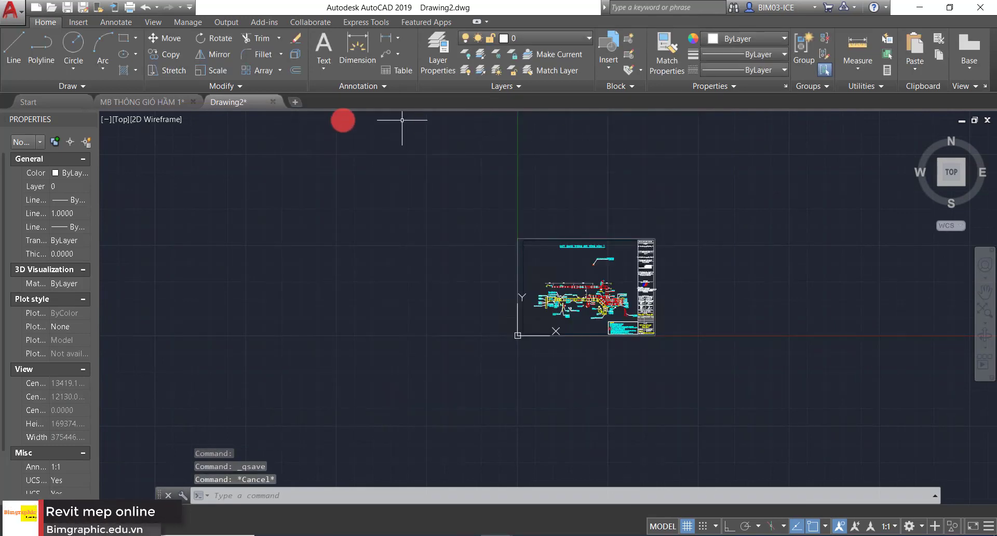
# Back in Revit, link test.dwg with millimeter import units and Auto - Center to Center positioning.
pyautogui.click(922, 7)
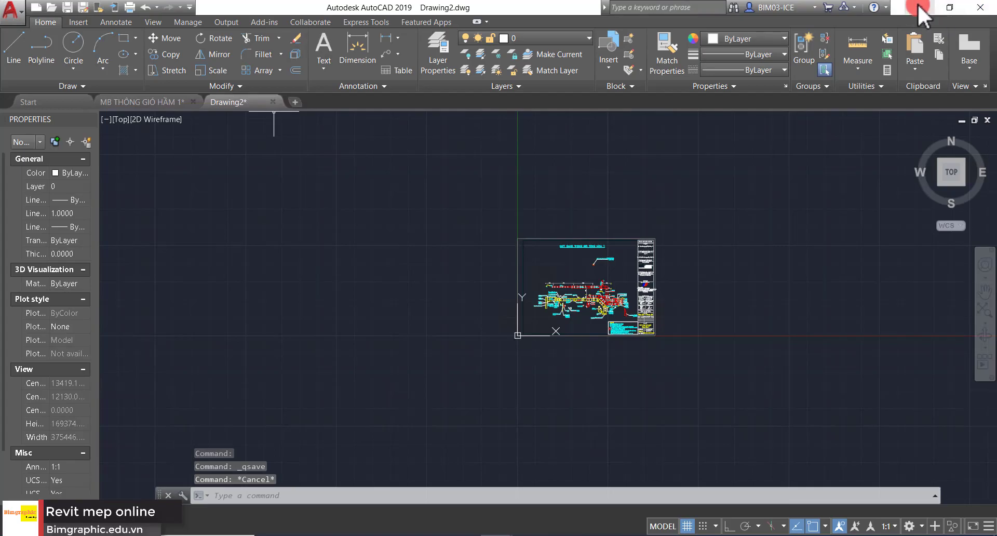
pyautogui.click(646, 271)
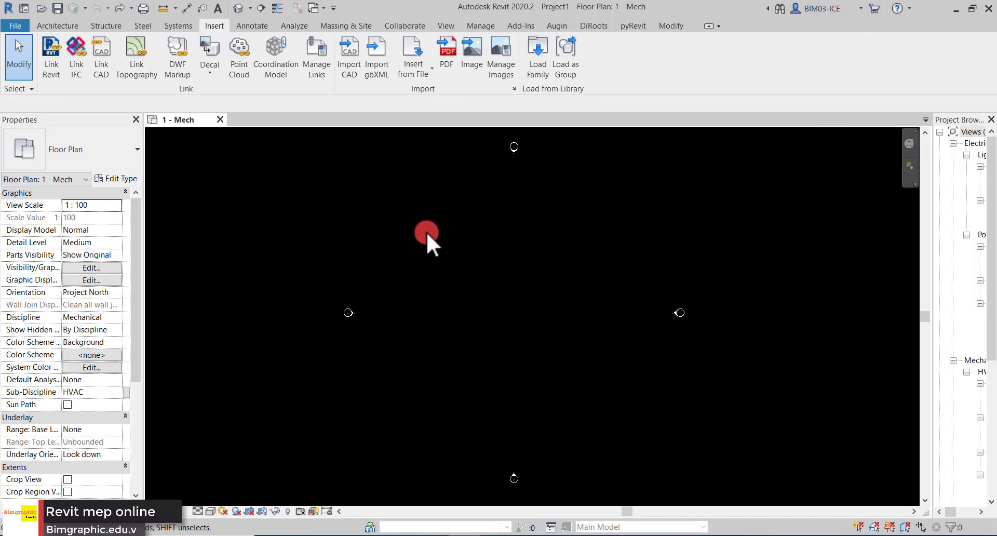
pyautogui.click(99, 57)
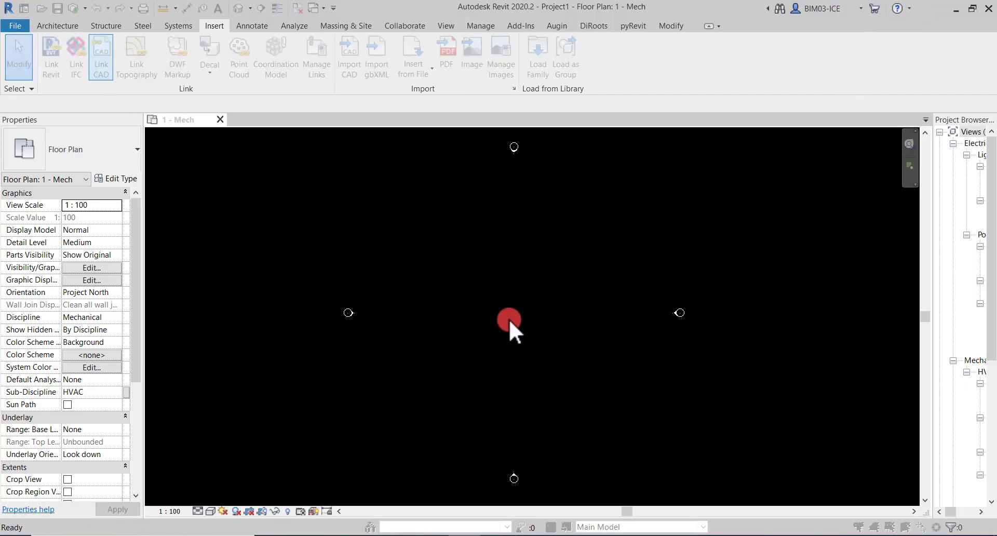
pyautogui.click(475, 275)
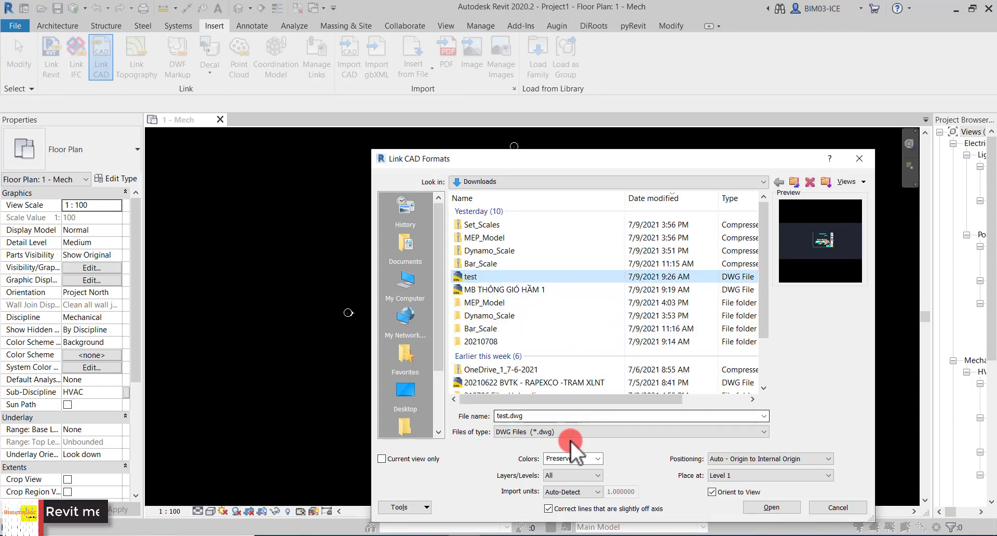
pyautogui.click(573, 492)
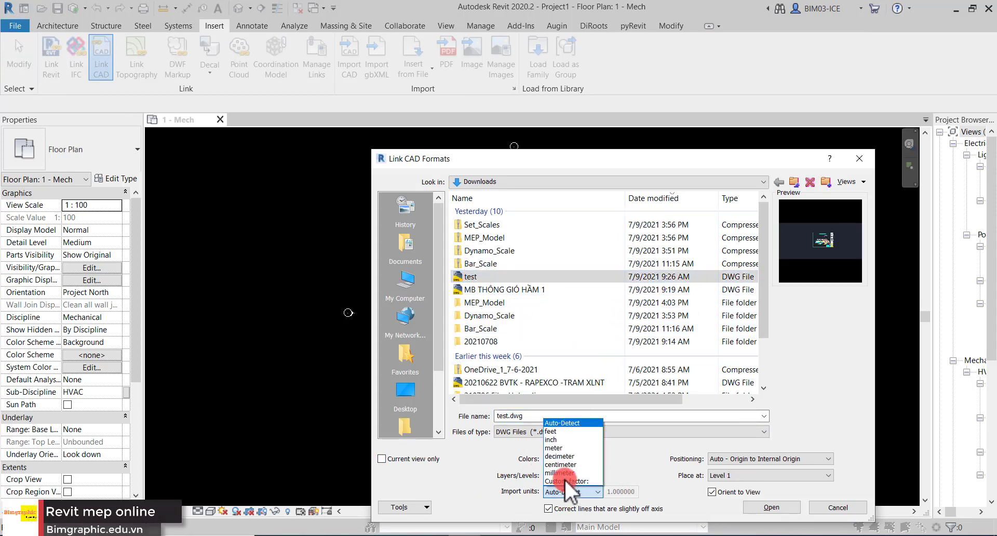
pyautogui.click(563, 471)
pyautogui.click(756, 454)
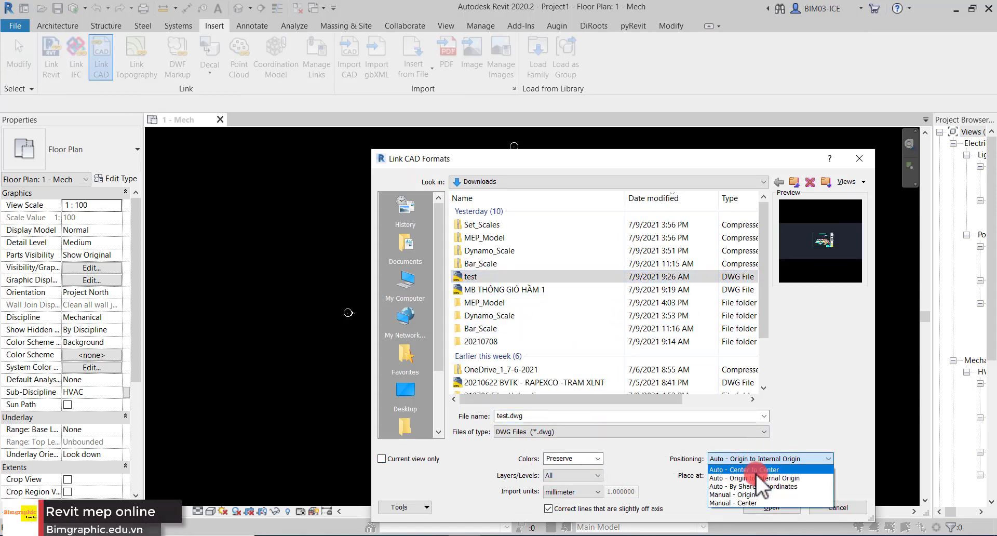
pyautogui.click(756, 470)
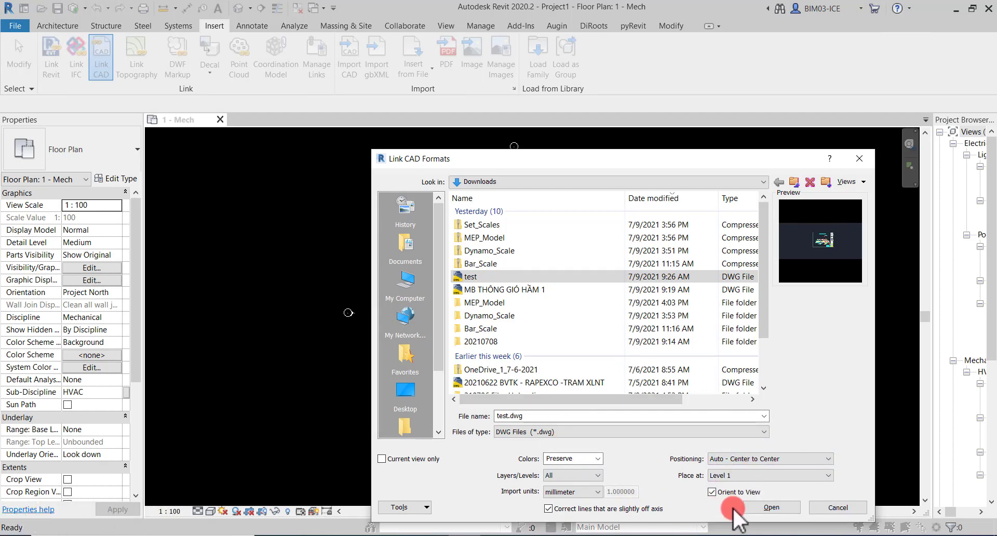
pyautogui.click(766, 506)
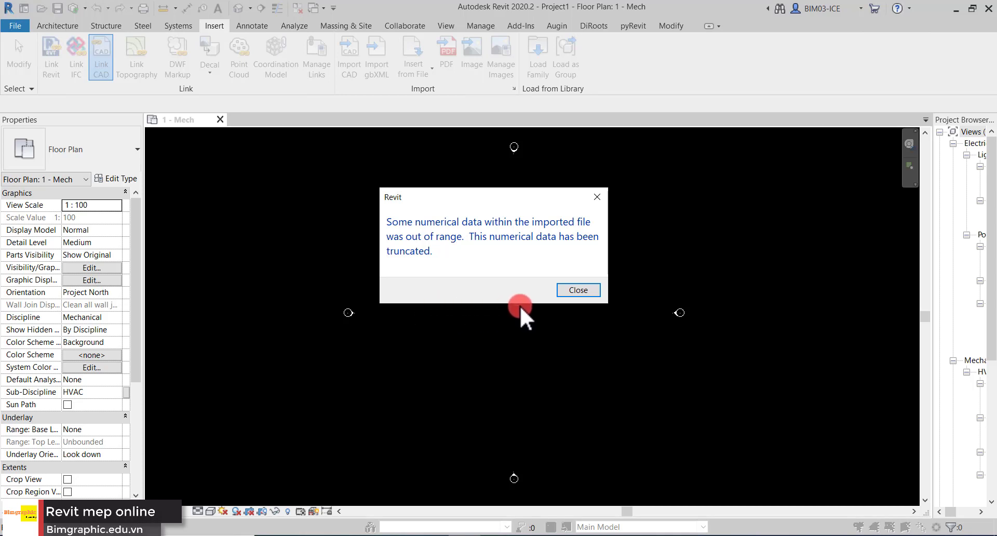
# Dismiss the truncated-data warning so test.dwg appears centred among the elevation markers.
pyautogui.press('Return')
pyautogui.press('Return')
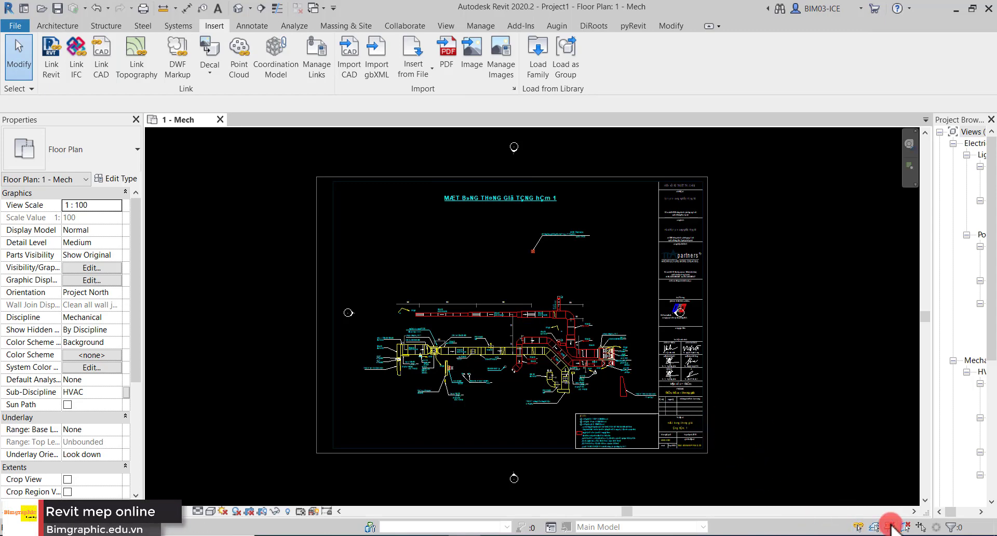
pyautogui.click(624, 385)
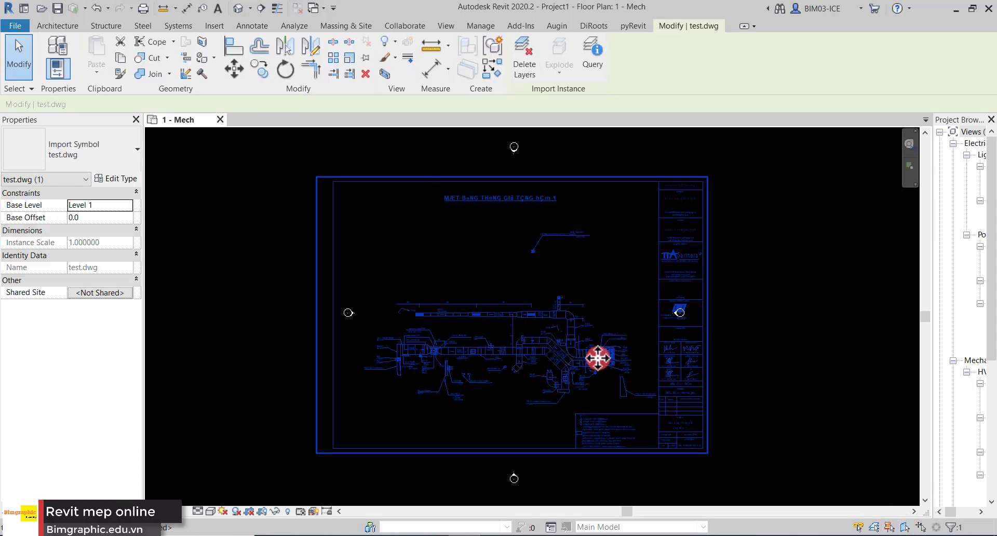
pyautogui.click(590, 54)
pyautogui.click(507, 319)
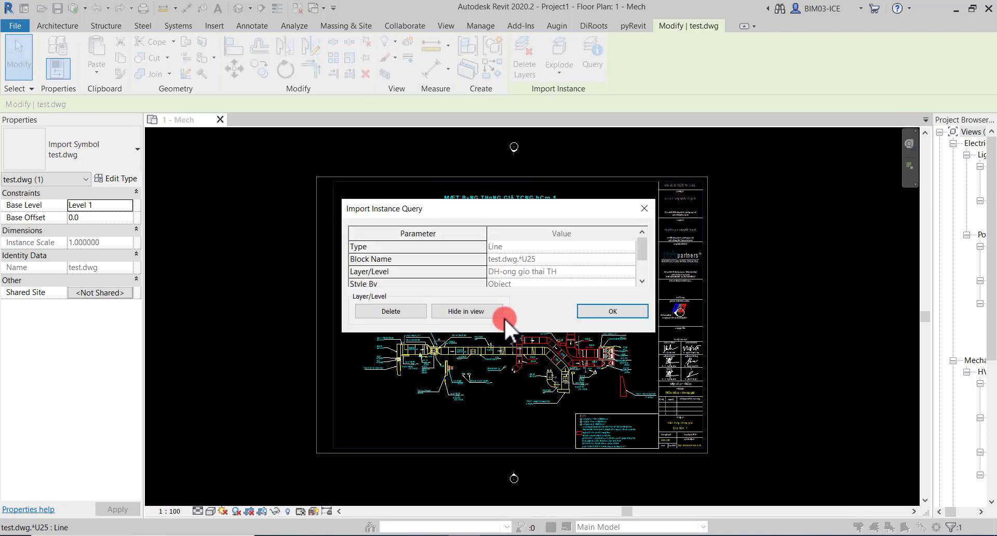
pyautogui.press('Escape')
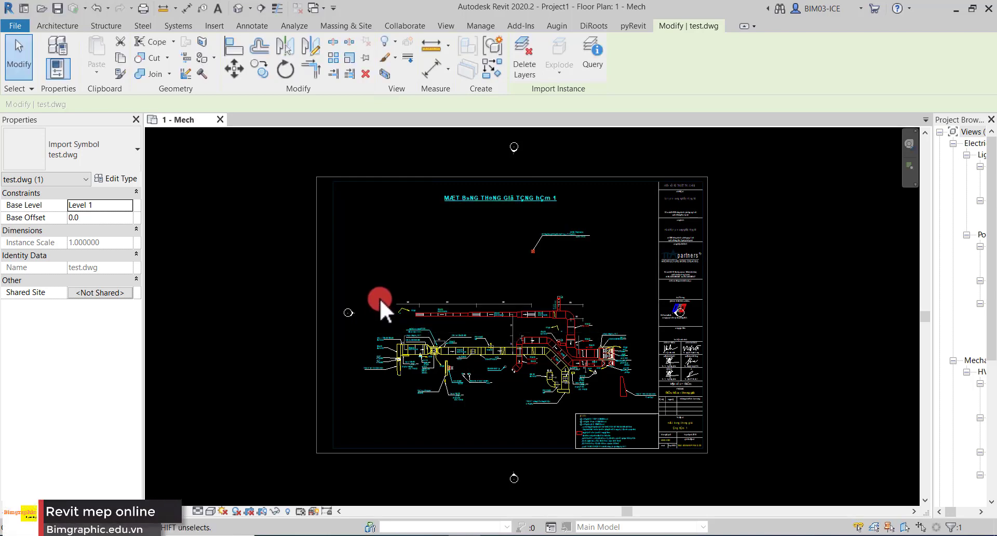
pyautogui.scroll(-3, 393, 296)
pyautogui.press('Escape')
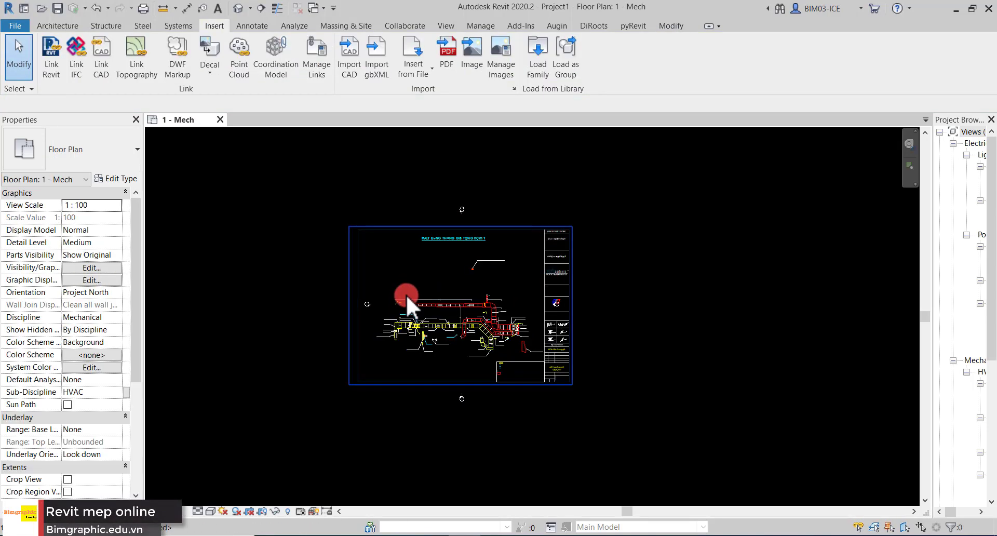